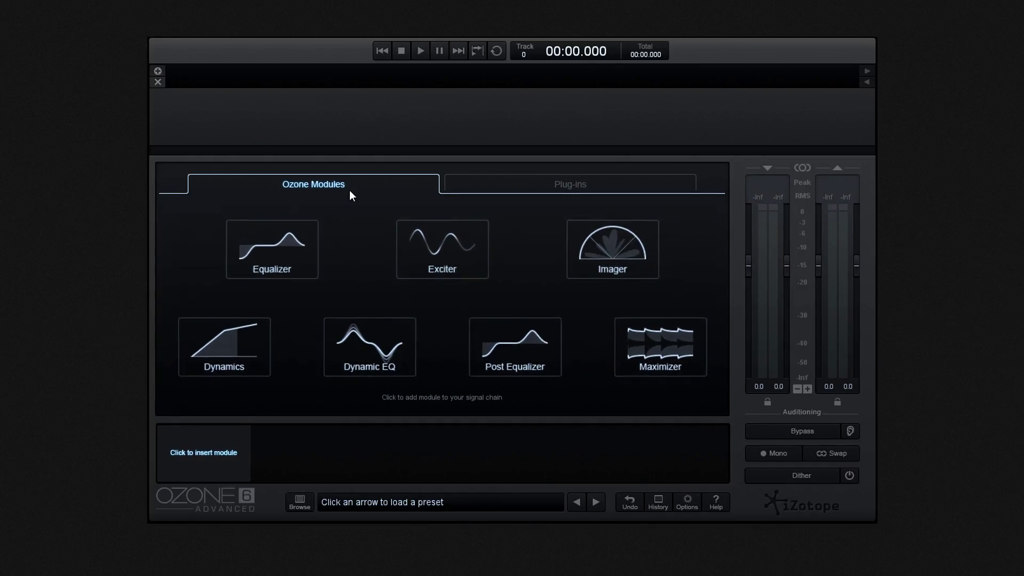
# Step: Place a Maximizer first in the chain, followed by an Equalizer with flat 0.0 dB bands
pyautogui.click(654, 350)
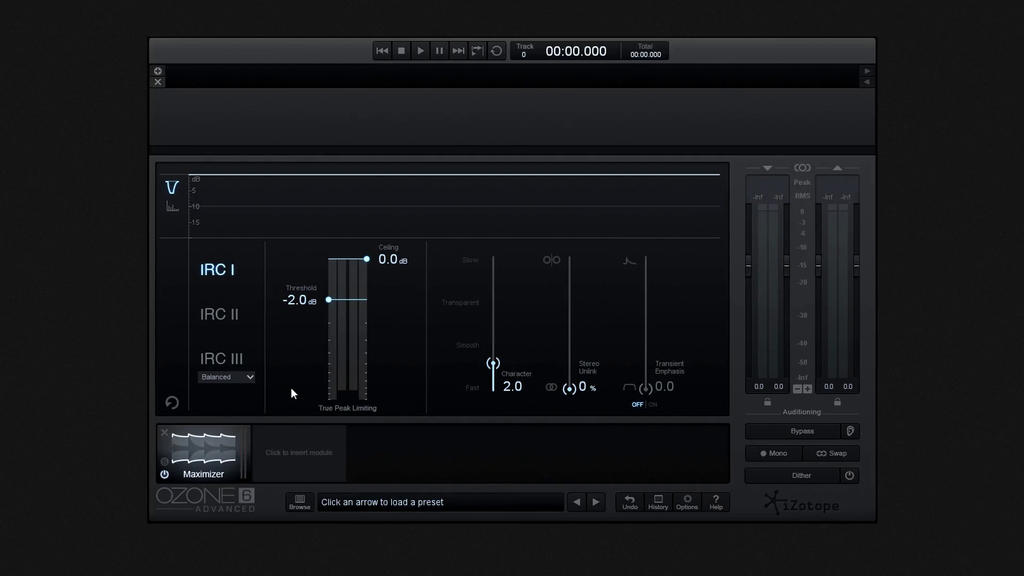
pyautogui.click(303, 451)
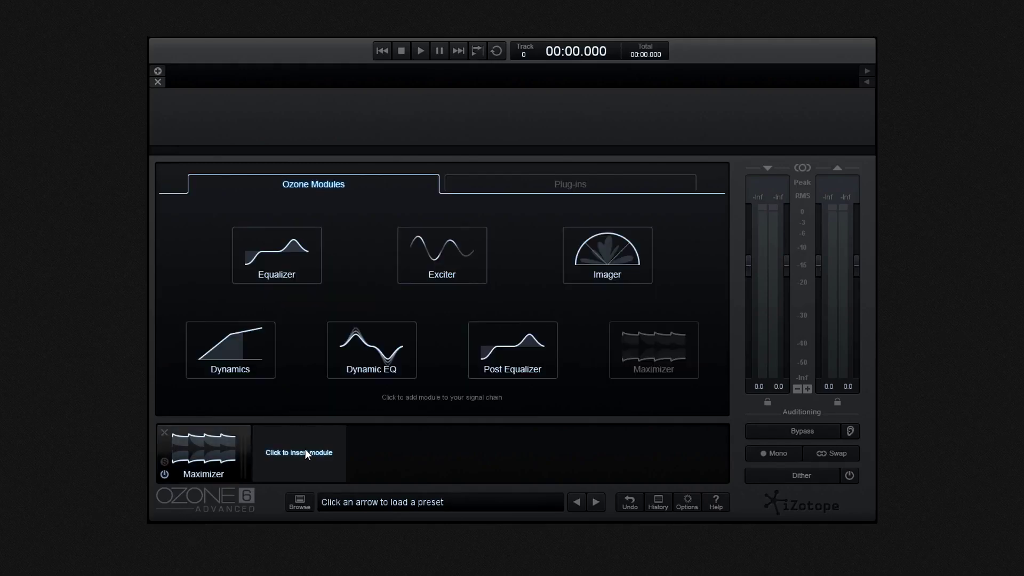
pyautogui.click(284, 253)
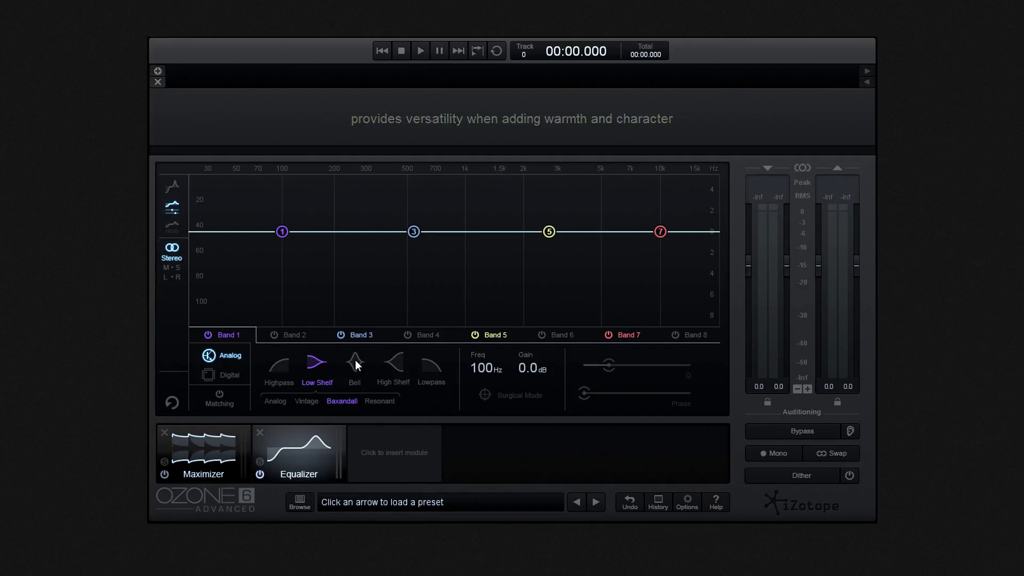
# Step: Insert a Dynamic EQ after the Equalizer, with four flat bands and -20.0 dB threshold
pyautogui.click(394, 452)
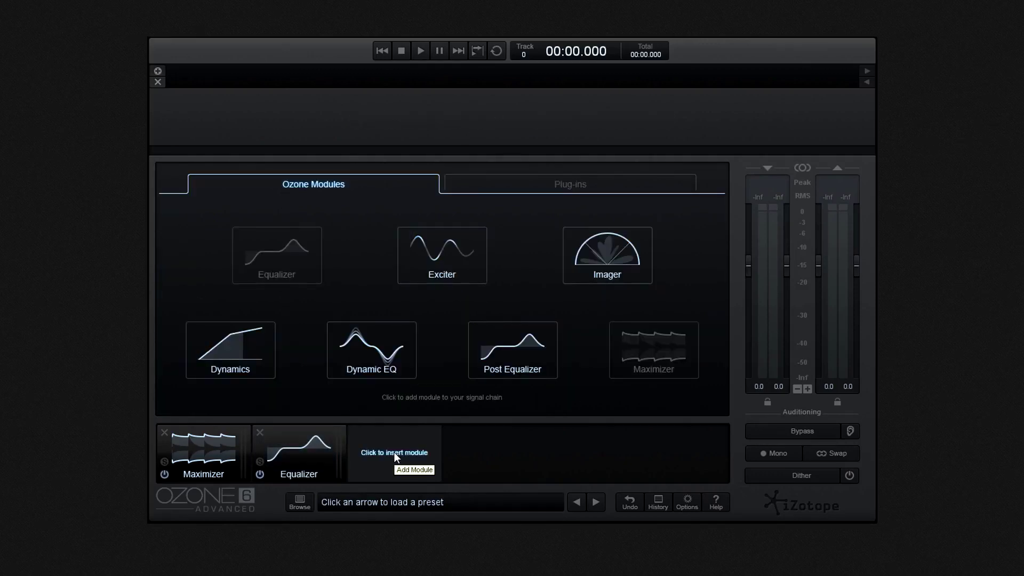
pyautogui.click(366, 352)
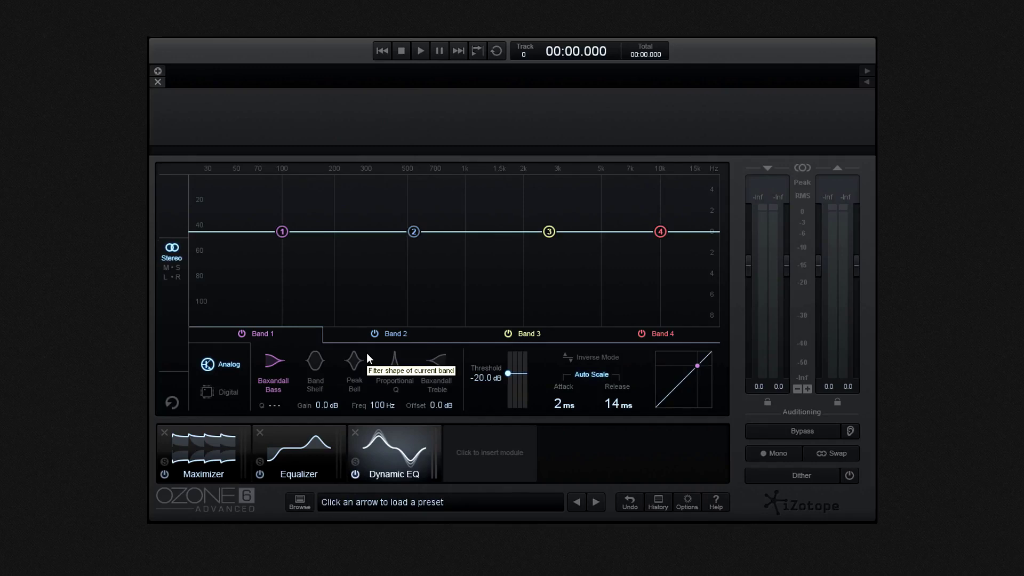
# Step: Insert Dynamics and then Imager after the Dynamic EQ, making a five-module chain
pyautogui.click(496, 455)
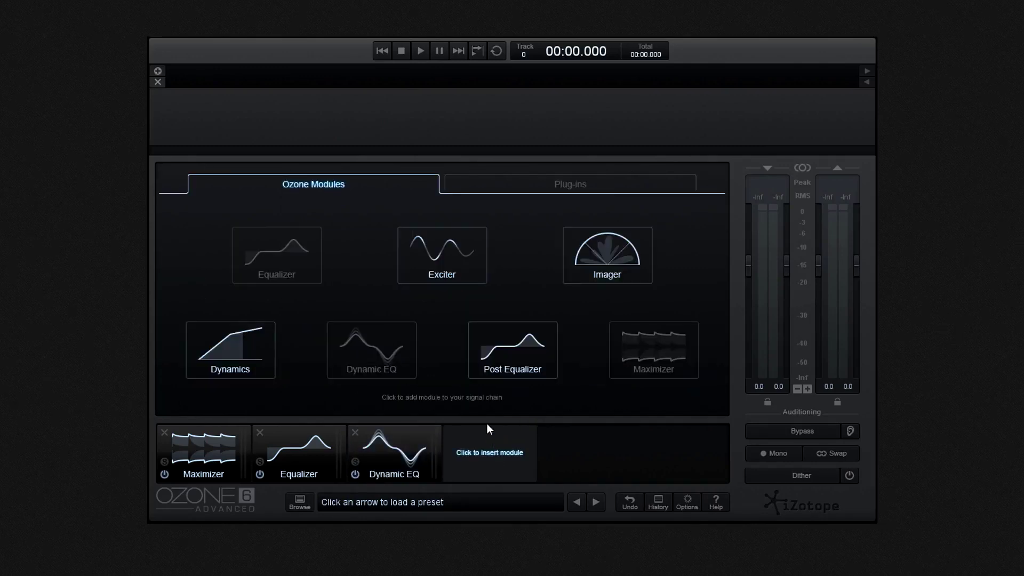
pyautogui.click(246, 340)
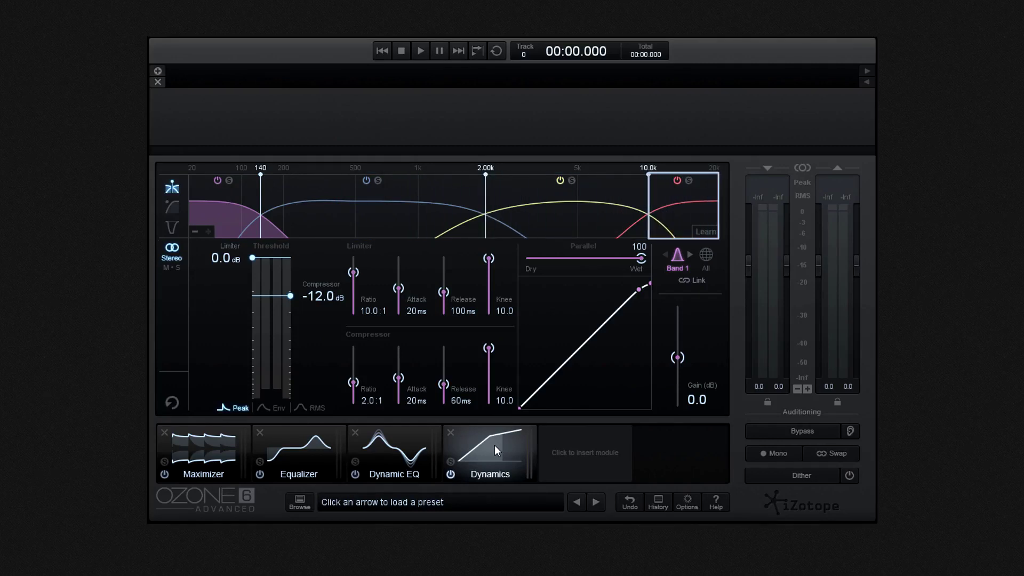
pyautogui.click(561, 461)
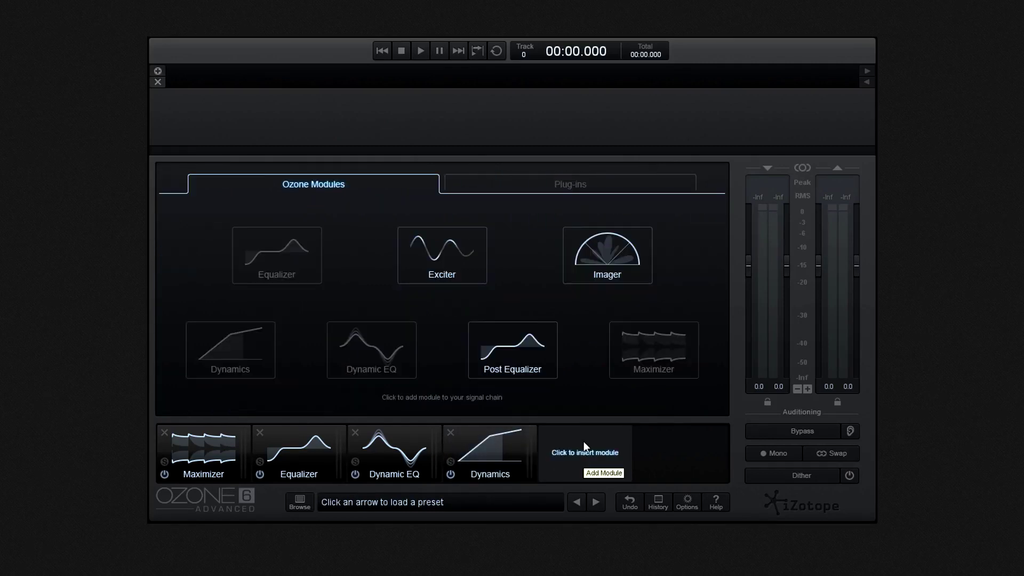
pyautogui.click(598, 255)
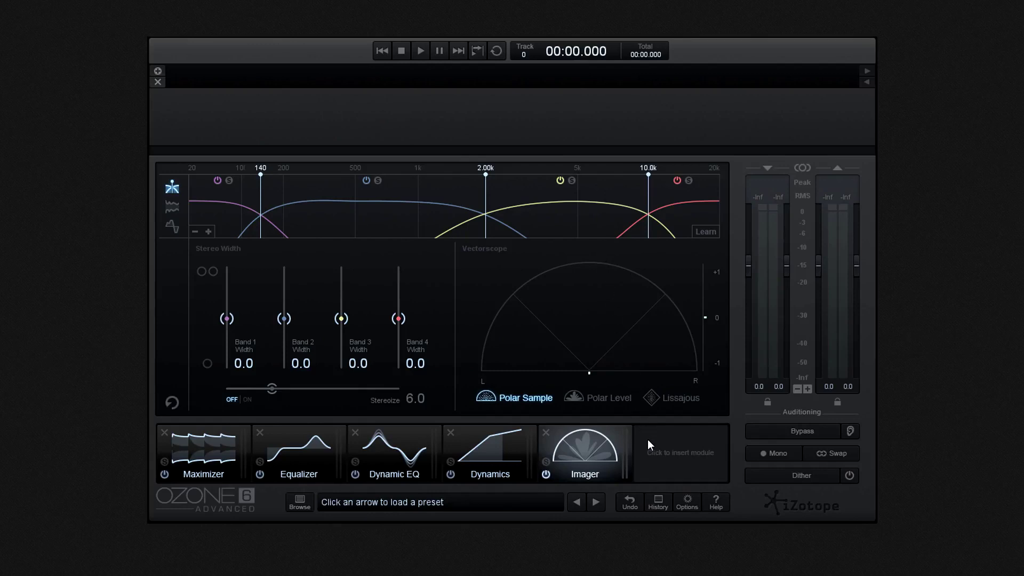
# Step: Add an Exciter as the sixth module and switch on MBIT+ output dither
pyautogui.click(667, 450)
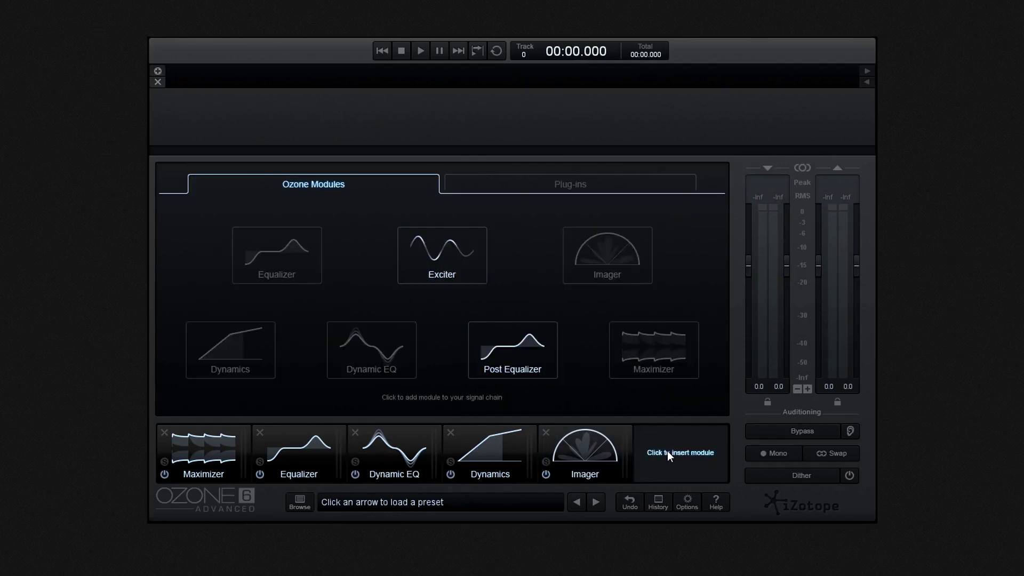
pyautogui.click(446, 274)
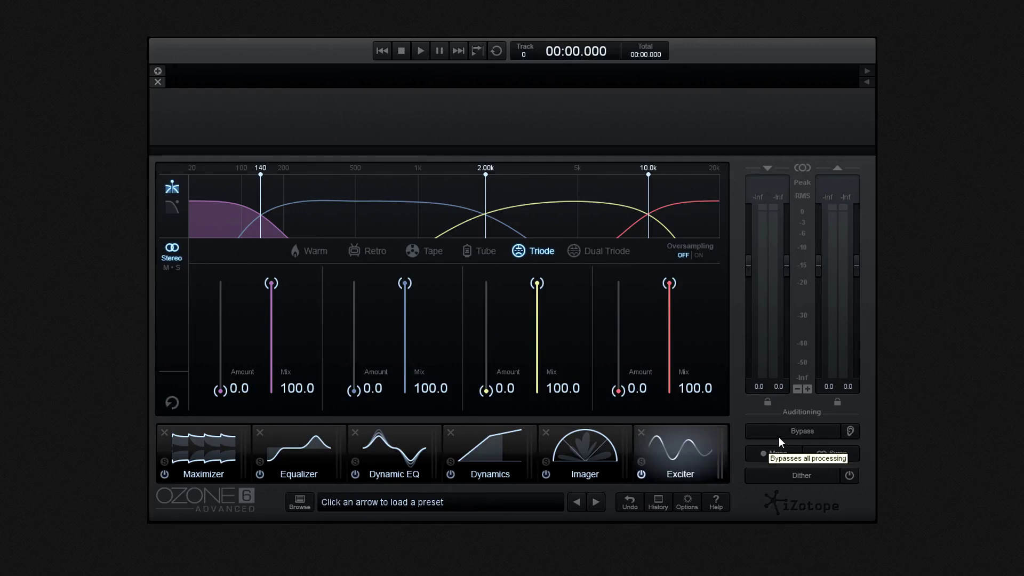
pyautogui.click(792, 474)
pyautogui.click(848, 475)
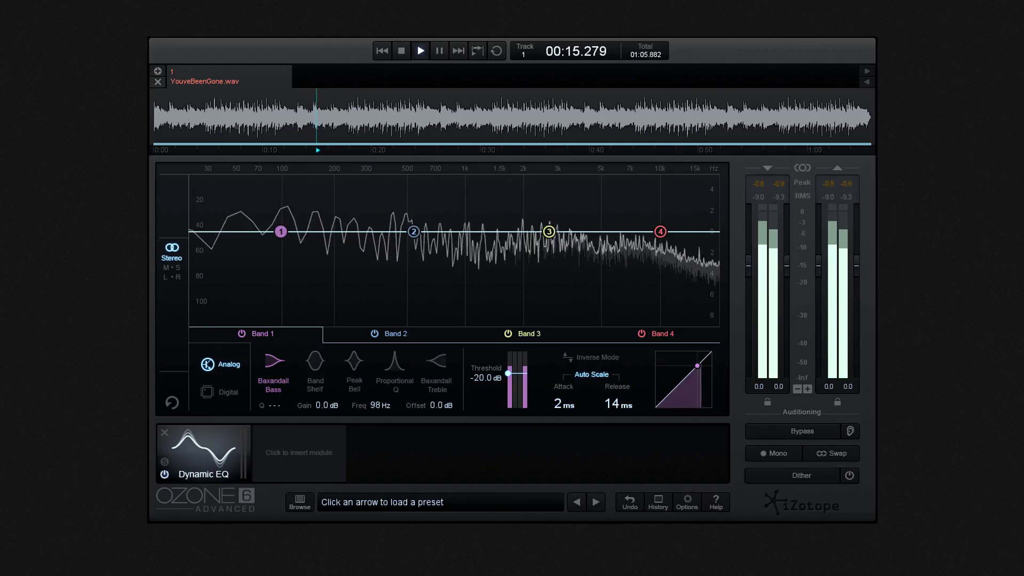
# Step: Switch the Dynamic EQ to M•S mode, processing mid and side separately during playback
pyautogui.click(172, 267)
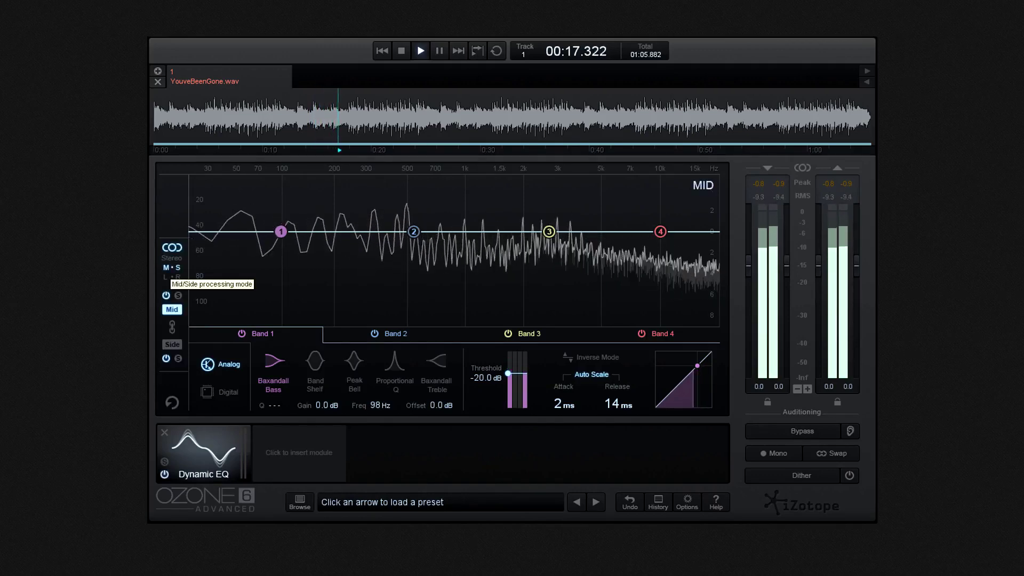